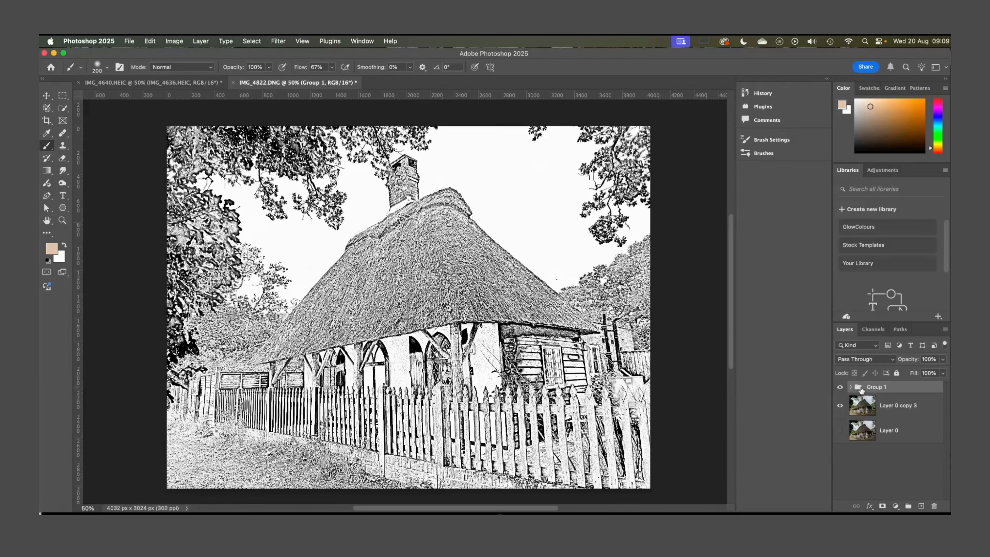
Move Group 1 below Layer 0 copy 3, select that photo layer and hide the group
drag(872, 388, 872, 417)
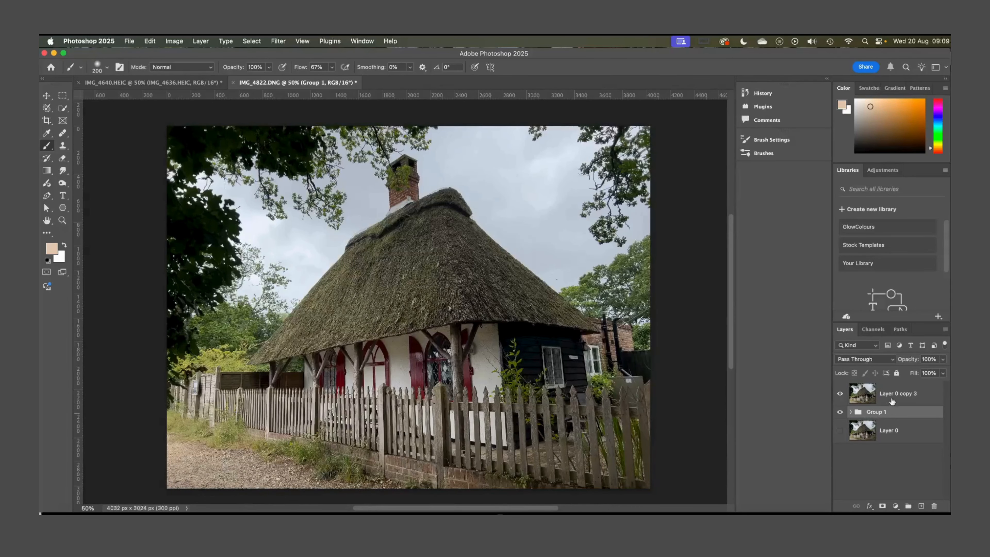
click(865, 394)
click(838, 413)
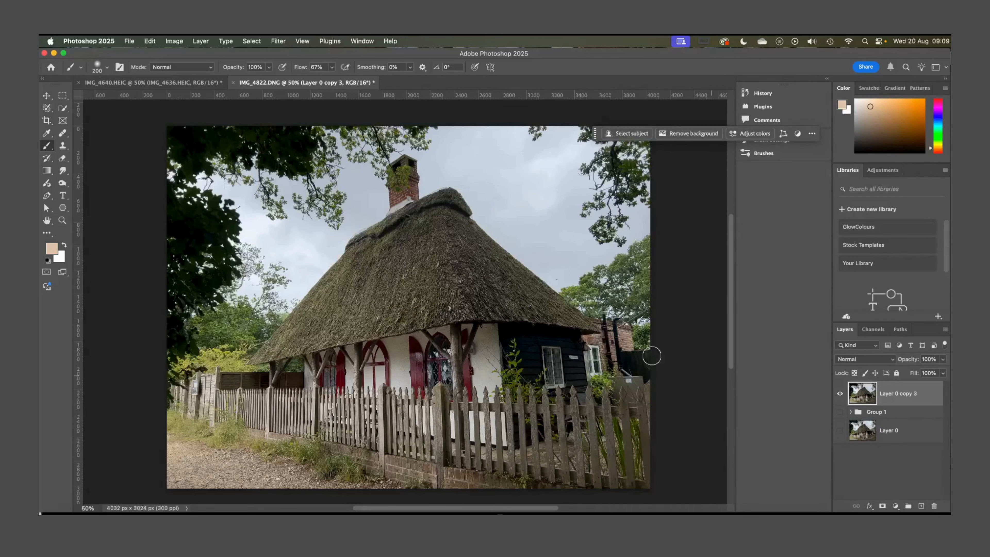
scroll(559, 343, down, 2)
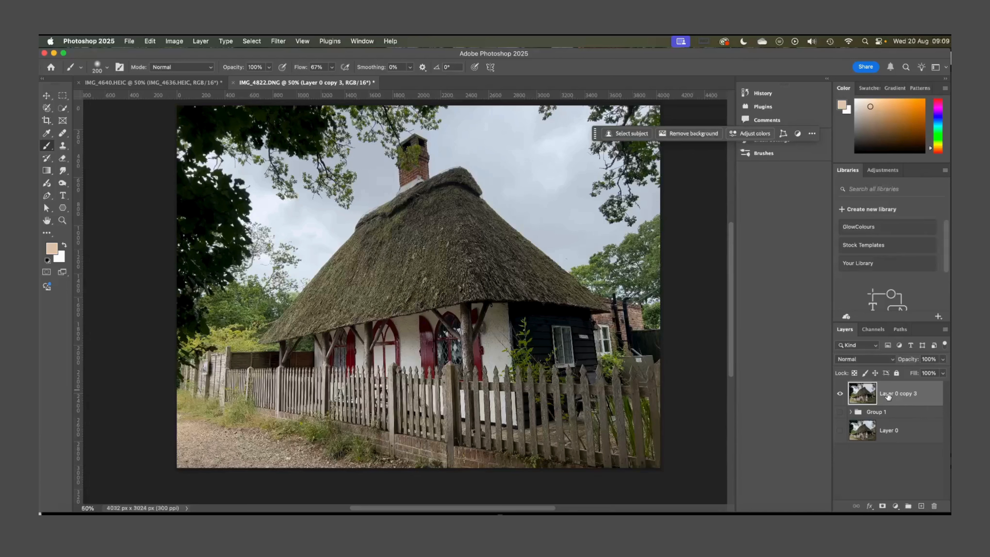
Duplicate Layer 0 copy 3 and add a Black & White adjustment layer with default settings above the duplicate
key(super+j)
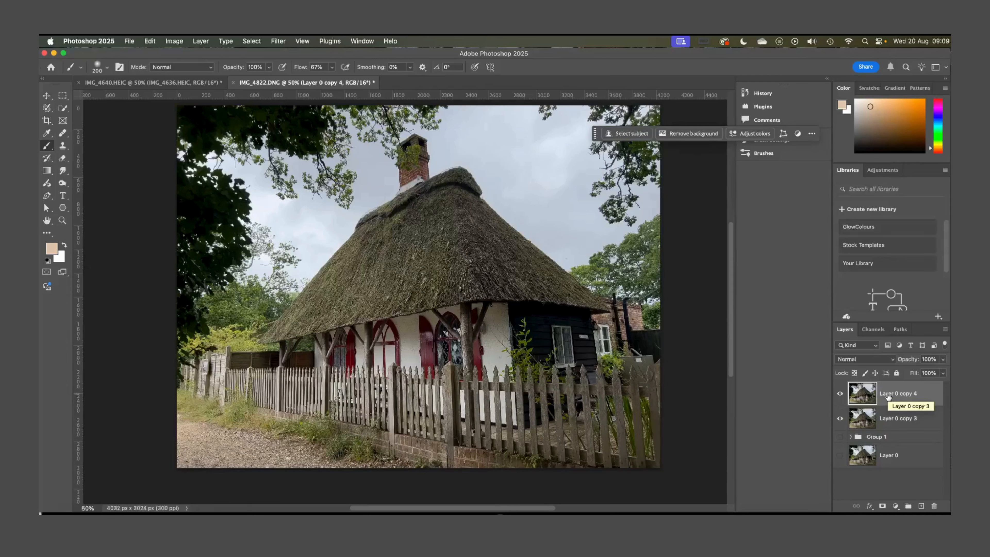
click(896, 507)
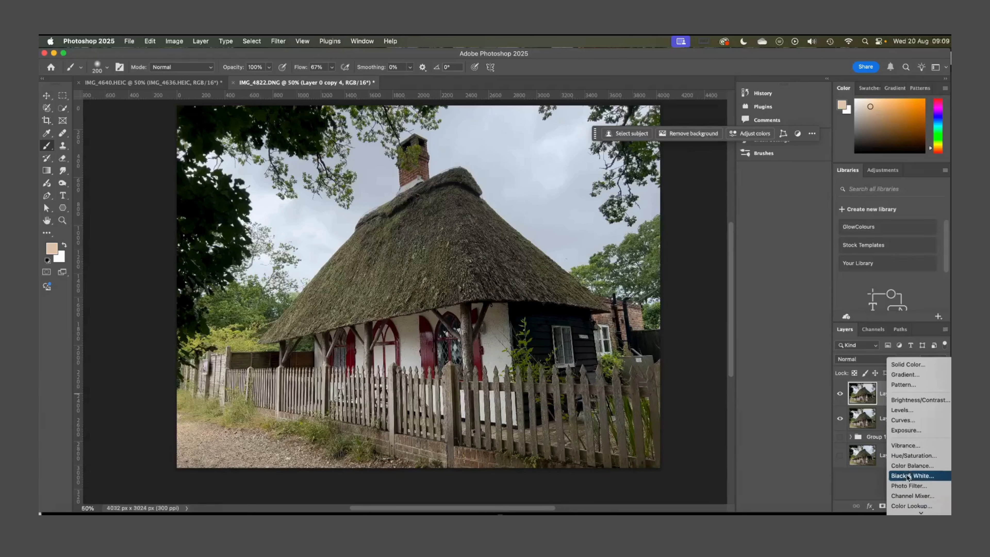
click(909, 476)
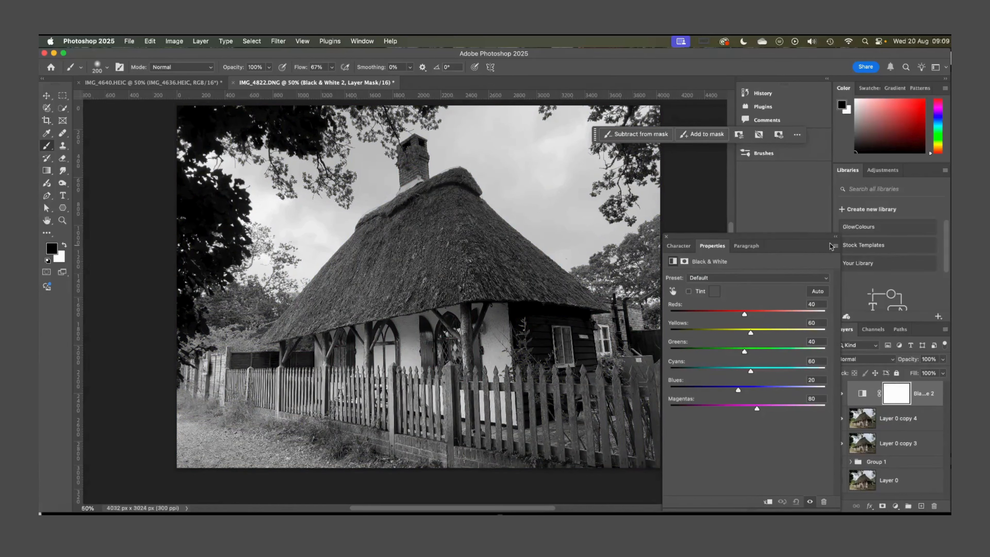
click(667, 237)
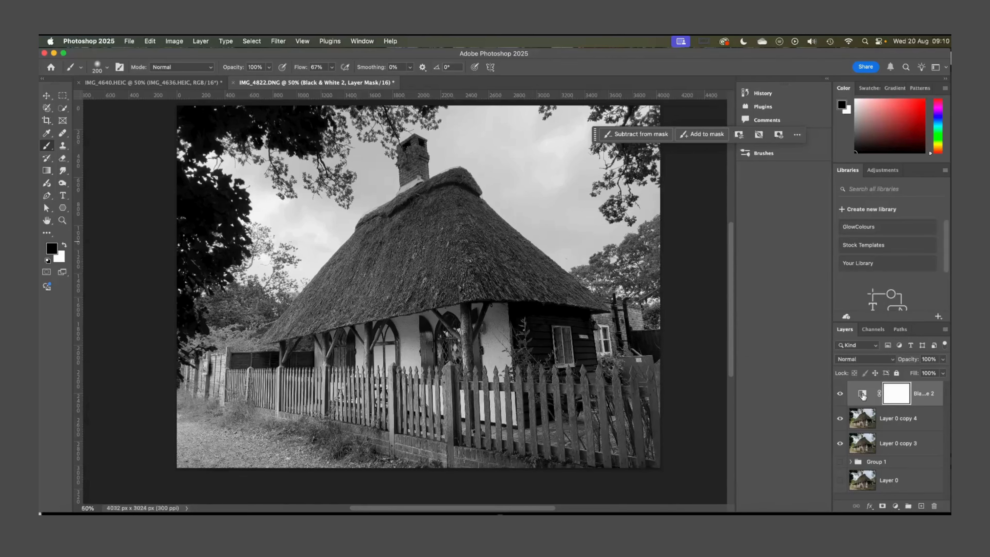
Invert the duplicated photo layer beneath the Black & White adjustment and set its blend mode to Color Dodge
click(903, 425)
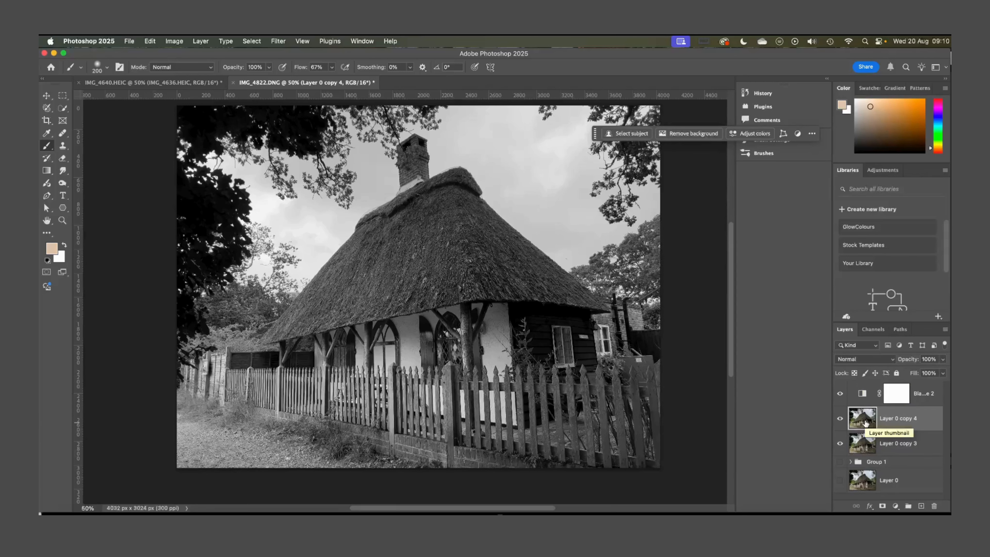
drag(865, 424, 866, 425)
key(super+i)
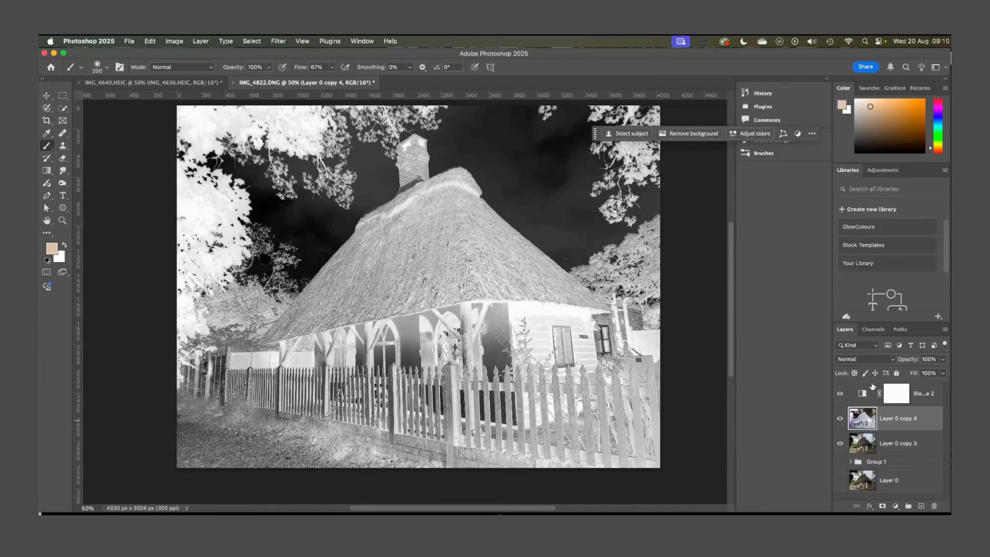
click(866, 359)
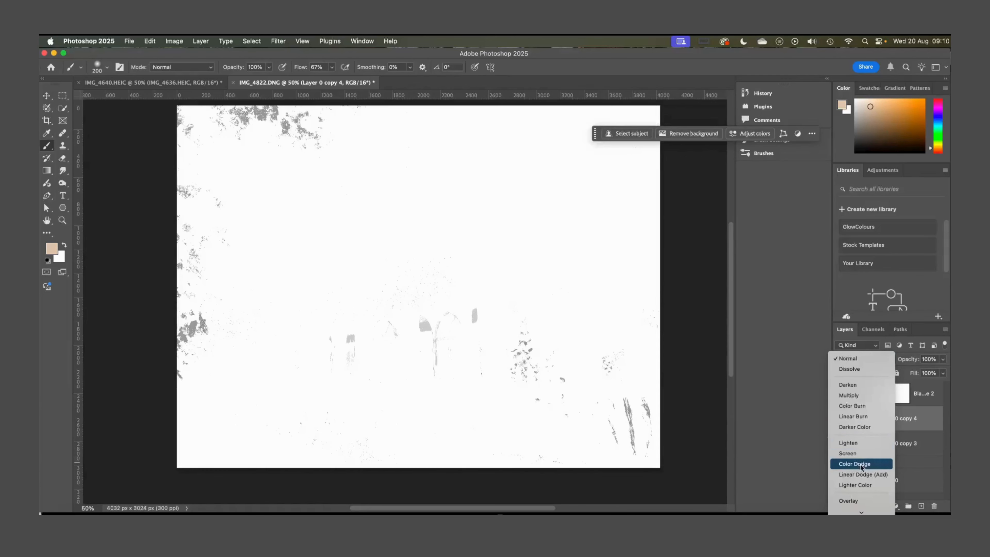
click(861, 464)
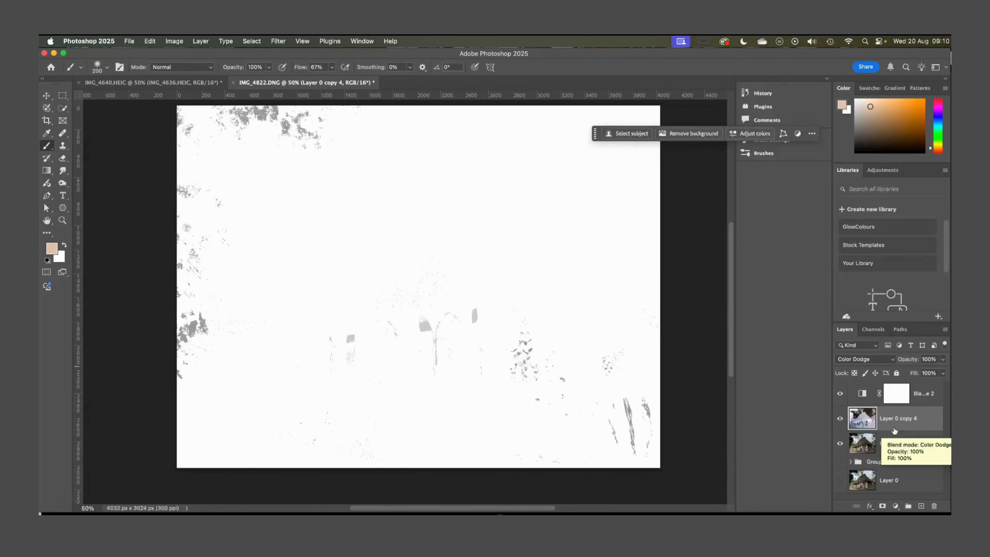
Convert the inverted layer to a smart object and apply a Gaussian Blur with a radius of 9.7 pixels
right_click(900, 418)
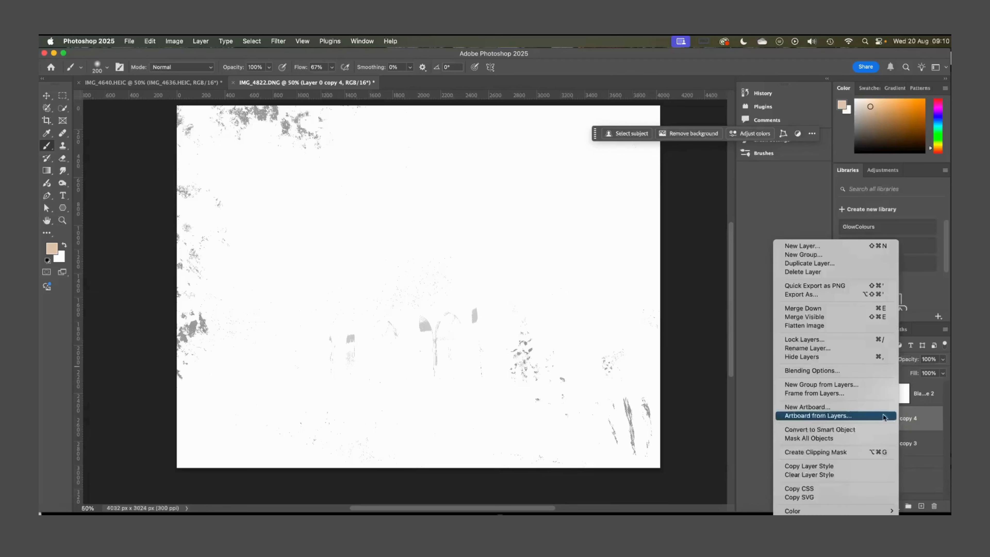
click(852, 431)
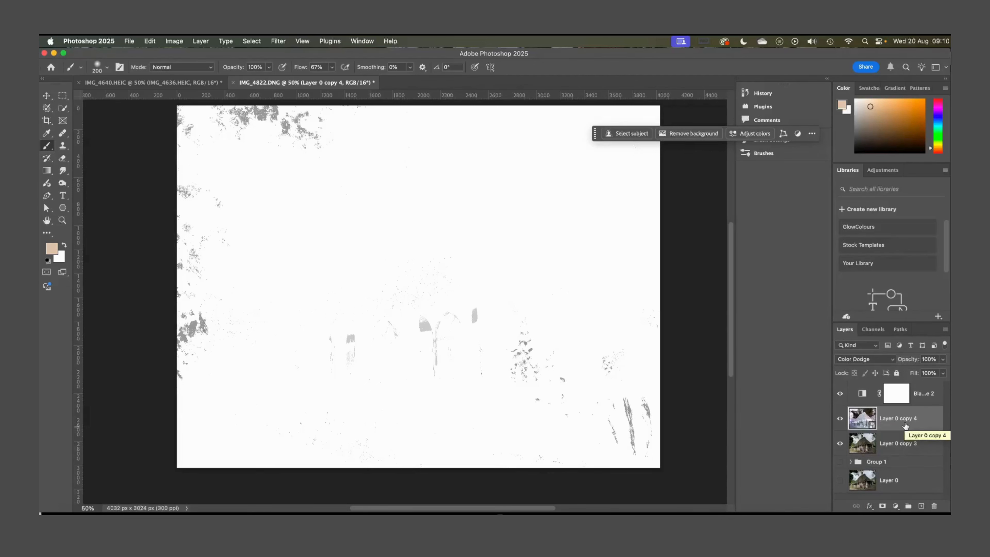
click(279, 41)
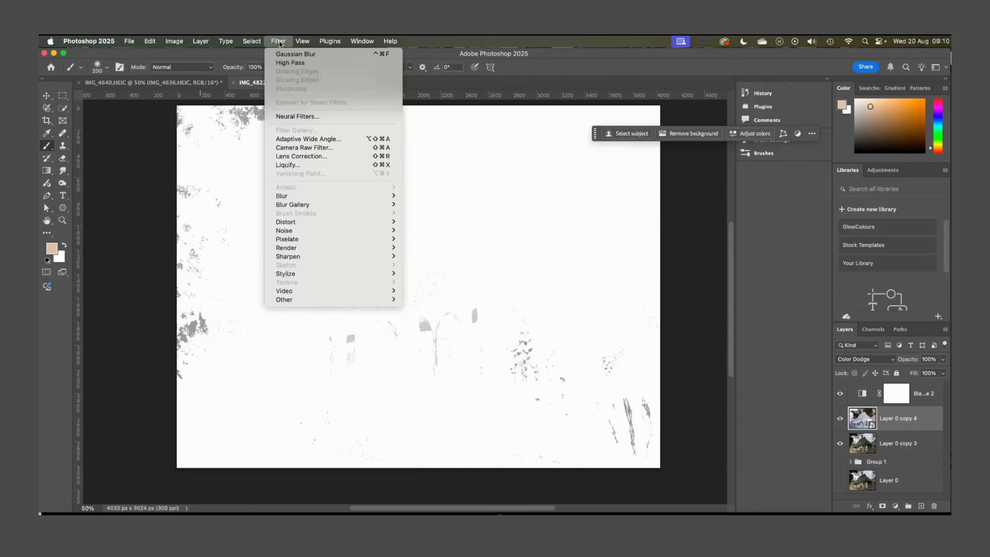
mouse_move(367, 196)
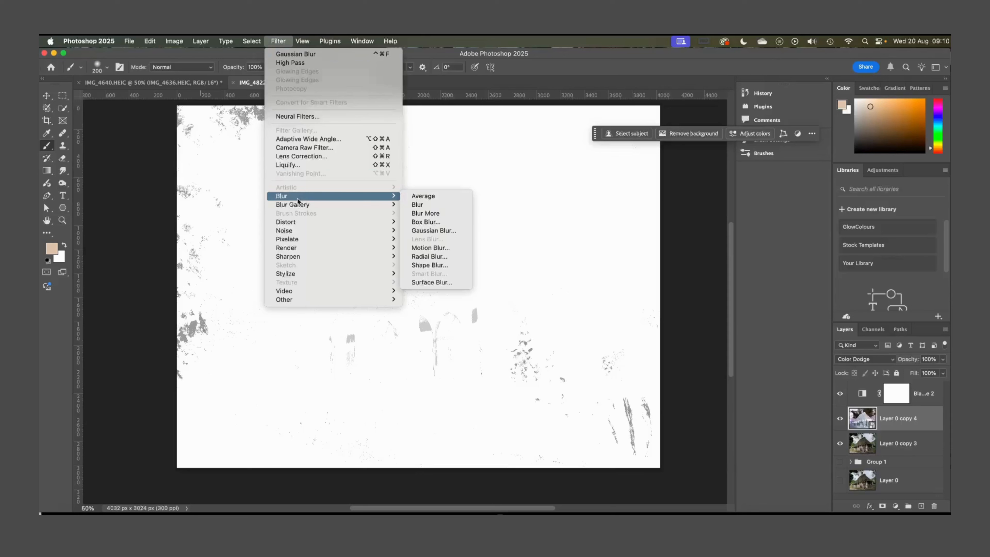
click(431, 230)
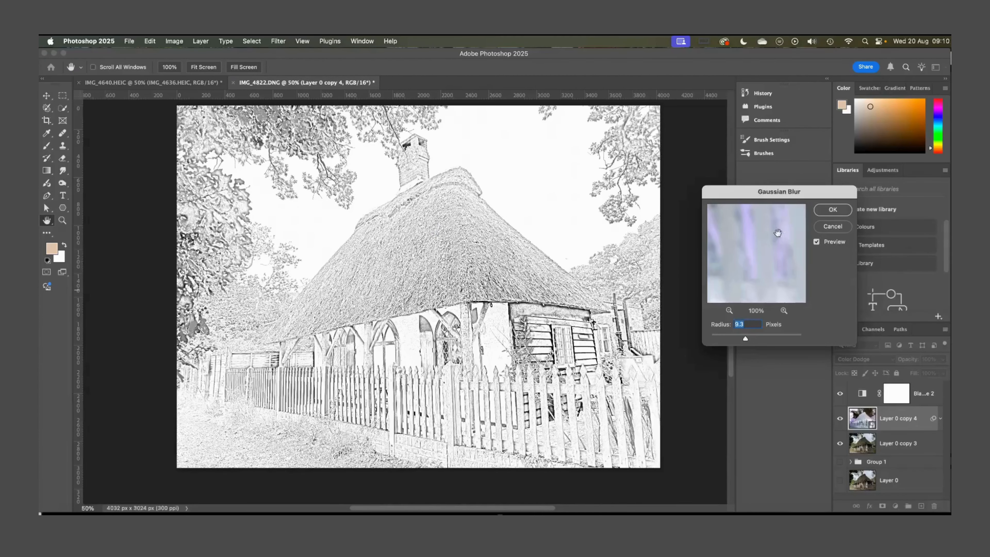
mouse_move(745, 339)
mouse_down()
mouse_move(709, 337)
mouse_move(795, 340)
mouse_up()
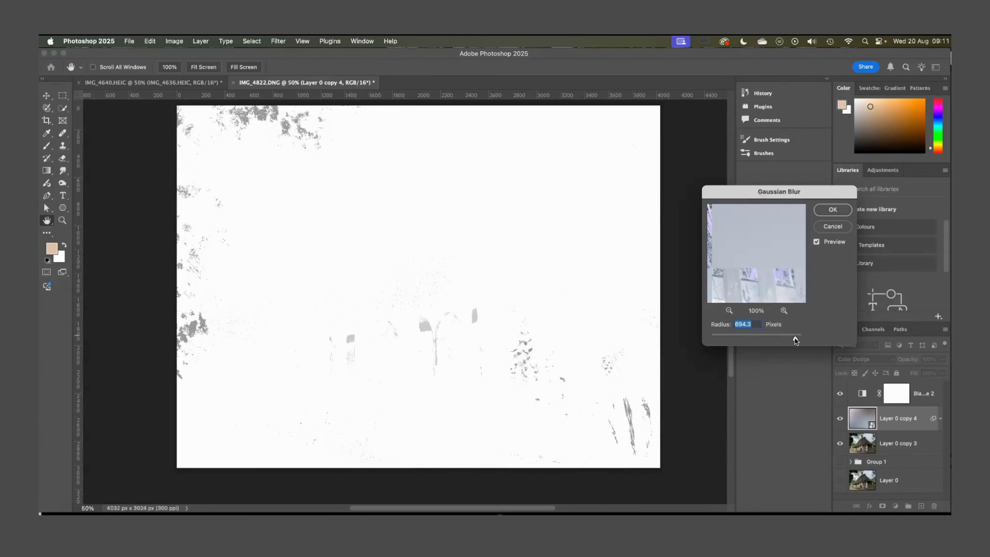
click(738, 335)
drag(740, 336, 744, 338)
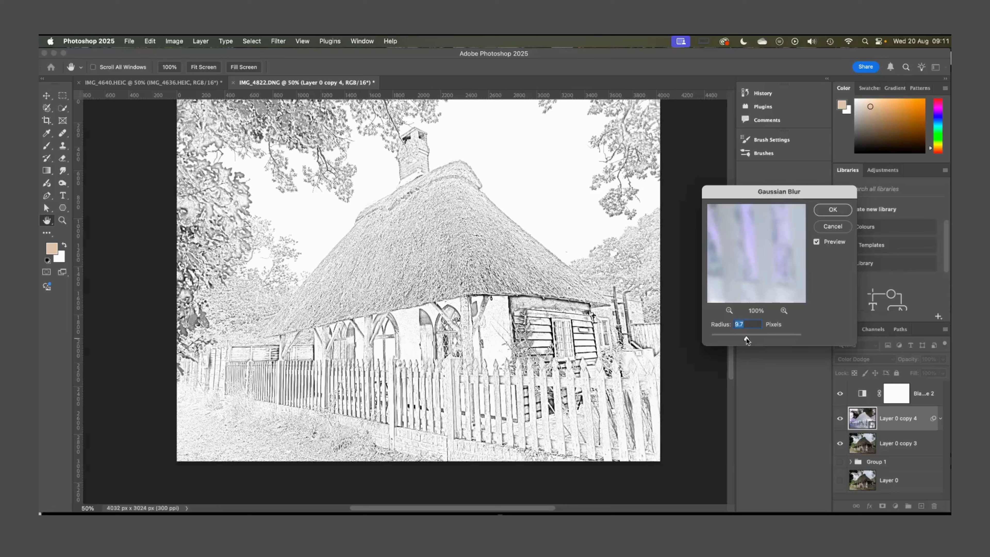
click(829, 211)
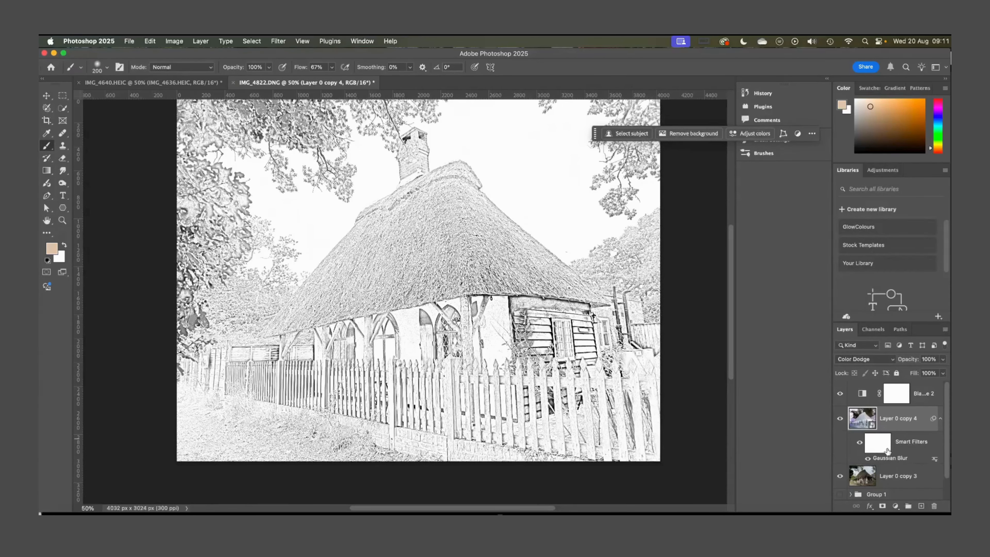
Set the Black & White adjustment to Reds -25, Yellows 3, Greens 17, Cyans 77, Blues 0 and Magentas 31
click(861, 394)
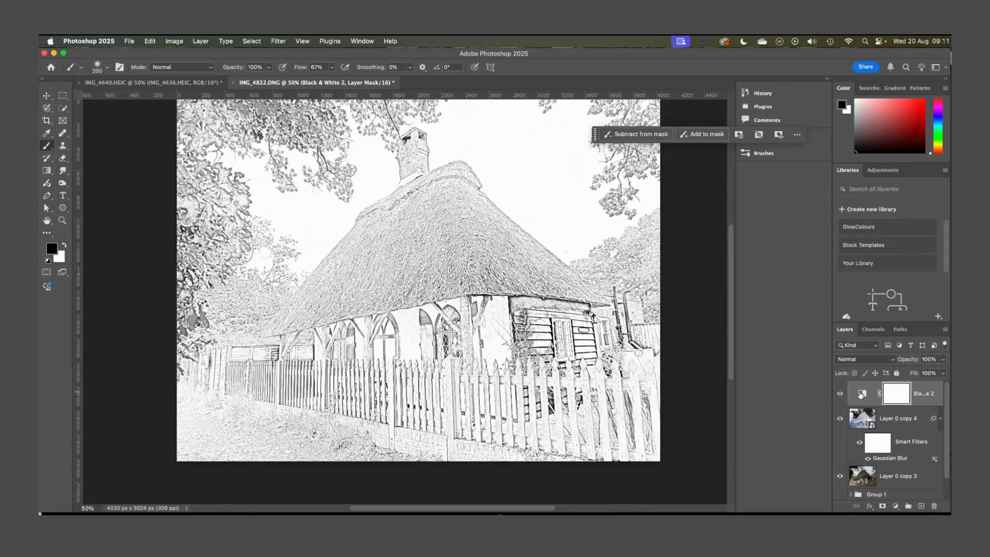
click(861, 394)
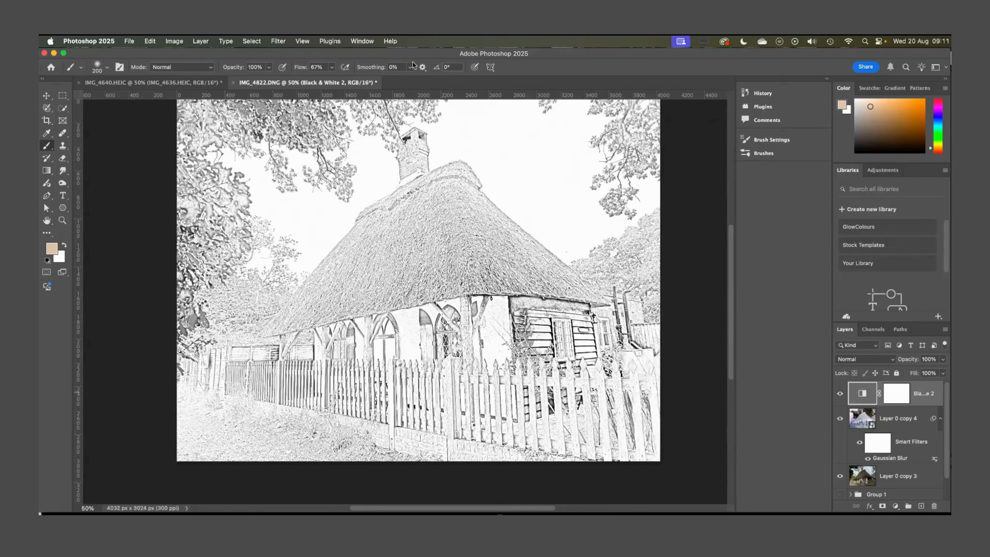
click(366, 42)
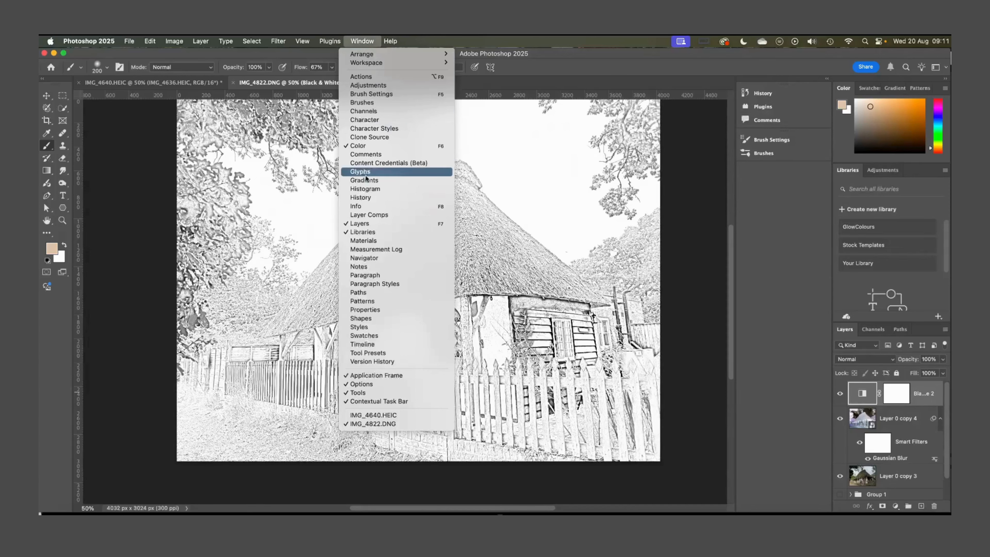
click(375, 310)
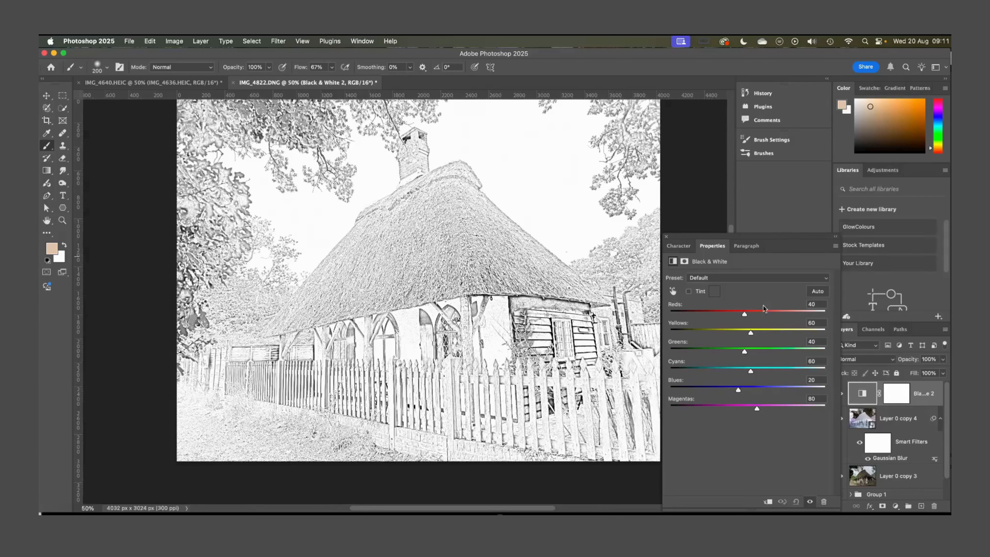
click(362, 42)
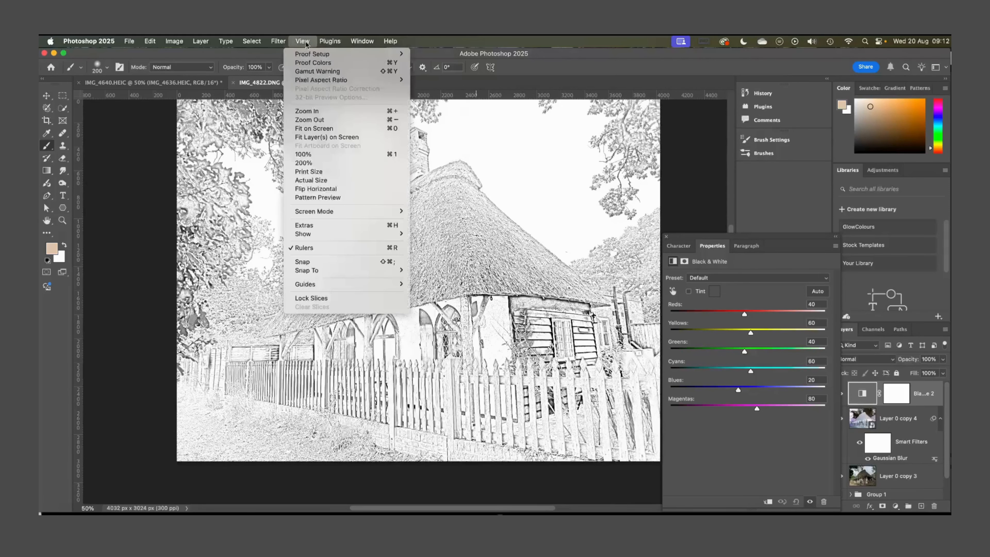
click(780, 239)
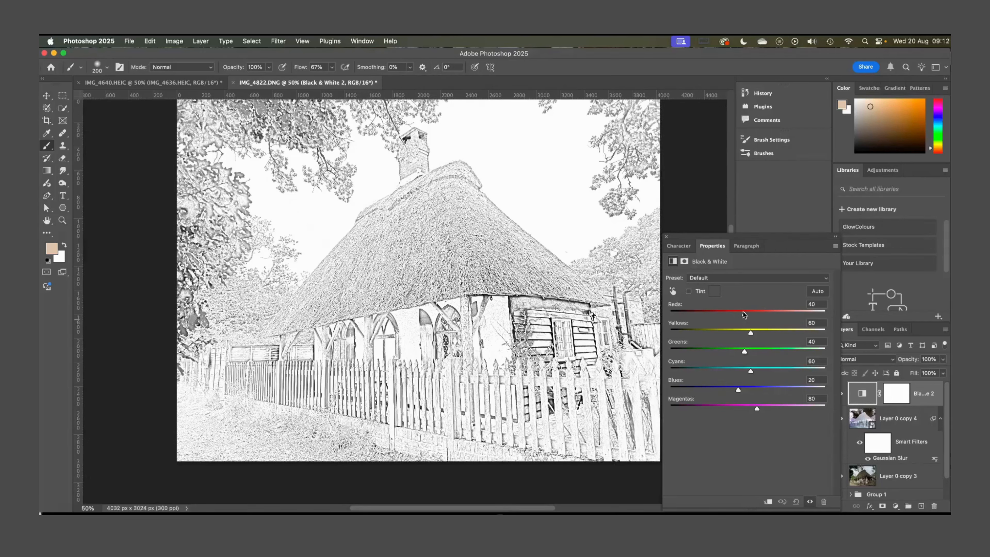
mouse_move(743, 314)
mouse_down()
mouse_move(710, 315)
mouse_move(758, 314)
mouse_move(706, 315)
mouse_move(776, 331)
mouse_move(712, 333)
mouse_move(778, 333)
mouse_move(733, 334)
mouse_move(774, 352)
mouse_move(733, 353)
mouse_move(773, 370)
mouse_move(724, 371)
mouse_move(765, 373)
mouse_move(748, 374)
mouse_move(789, 389)
mouse_move(714, 397)
mouse_move(808, 395)
mouse_move(718, 387)
mouse_move(732, 388)
mouse_move(733, 410)
mouse_move(742, 409)
mouse_move(725, 410)
mouse_move(742, 410)
mouse_up()
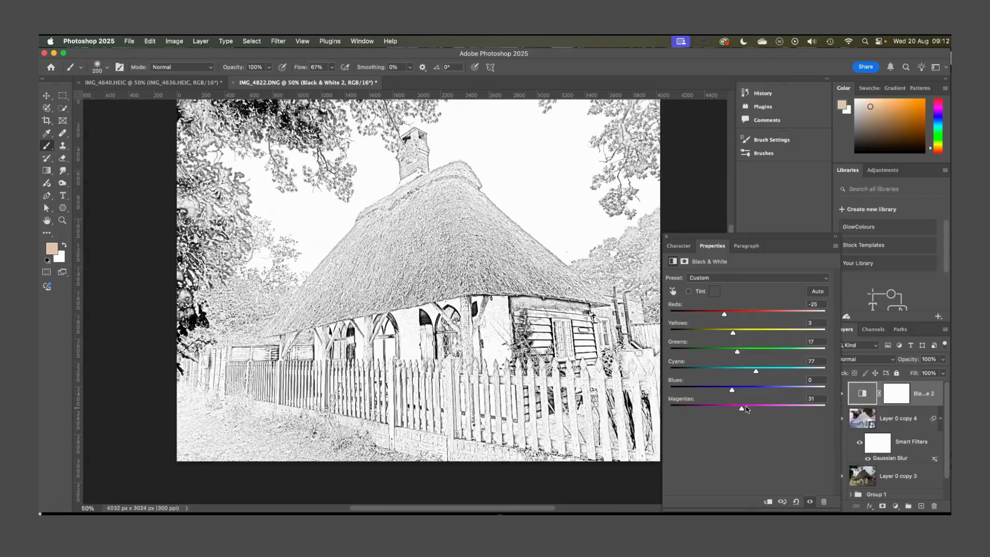
click(667, 236)
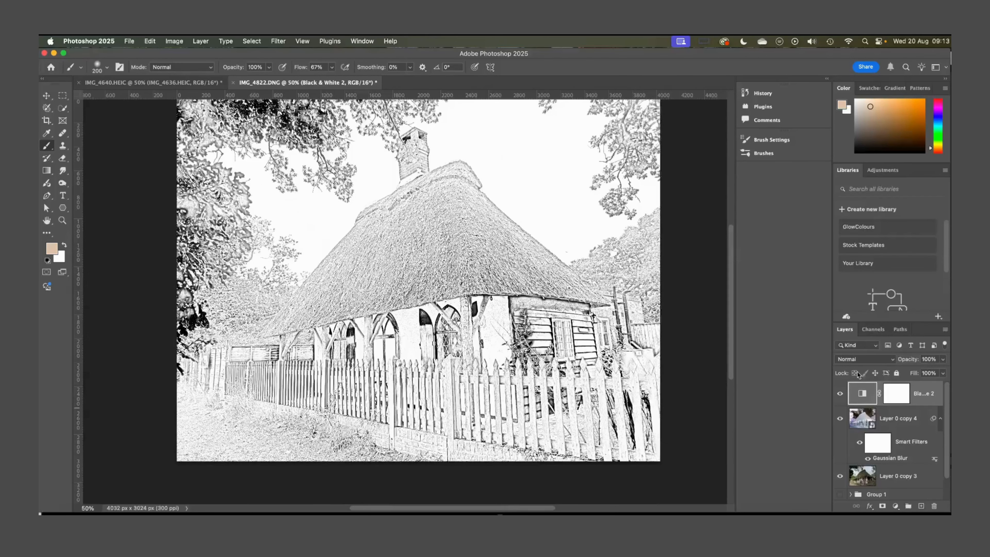
Stamp all visible layers into a new layer on top of the stack and convert it to a smart object
drag(860, 322, 863, 249)
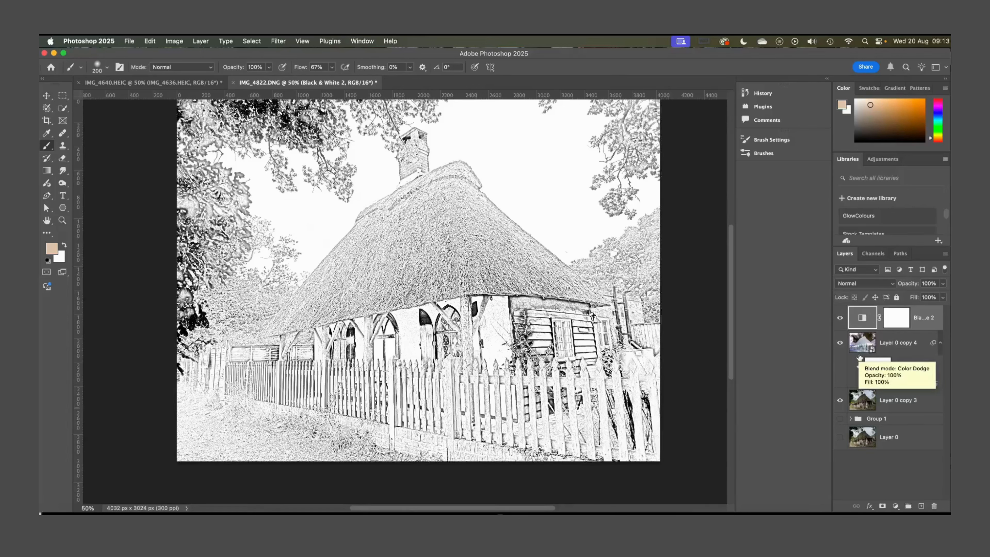
key(super+alt+shift+e)
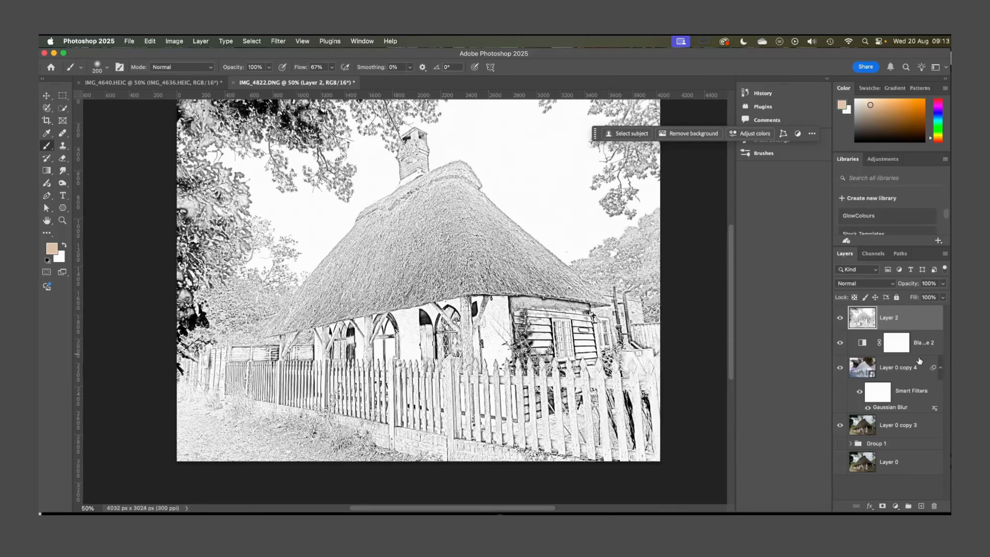
right_click(895, 318)
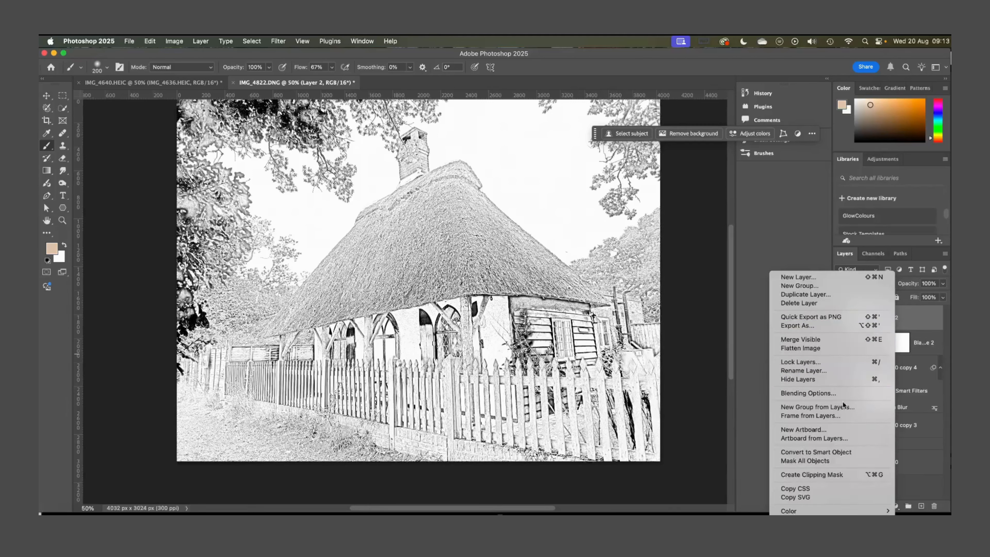
click(847, 452)
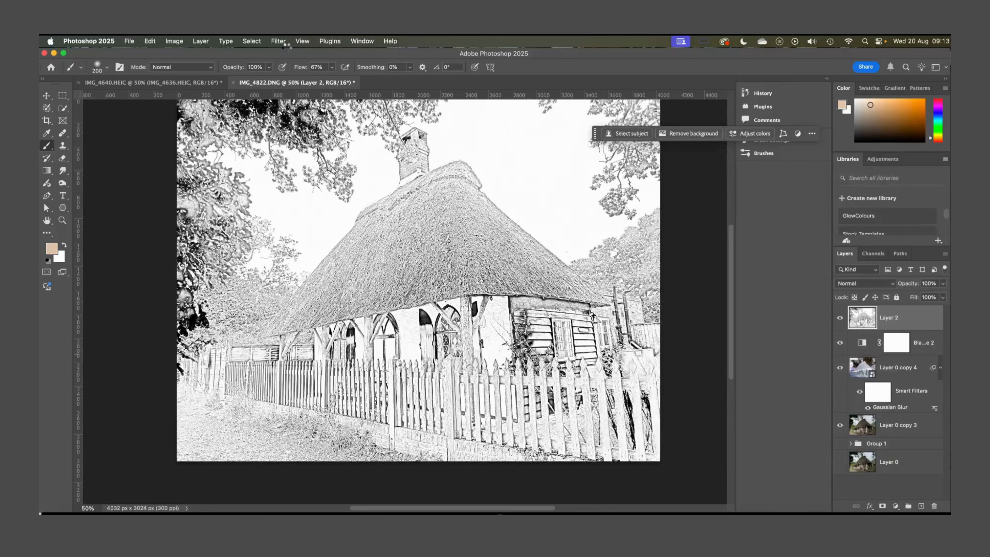
Apply a High Pass filter with a radius of 53.1 pixels to the stamped smart object layer
click(274, 42)
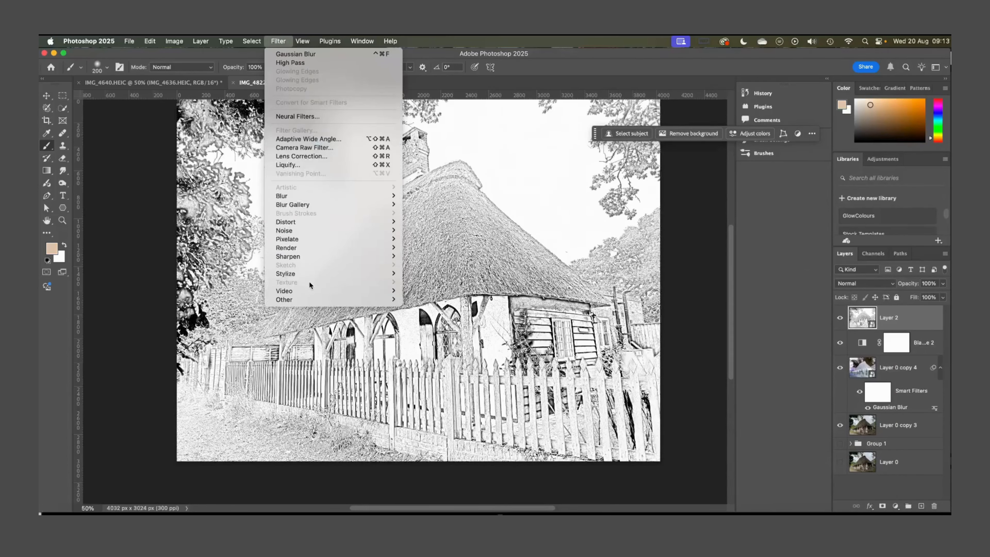
mouse_move(307, 304)
click(420, 309)
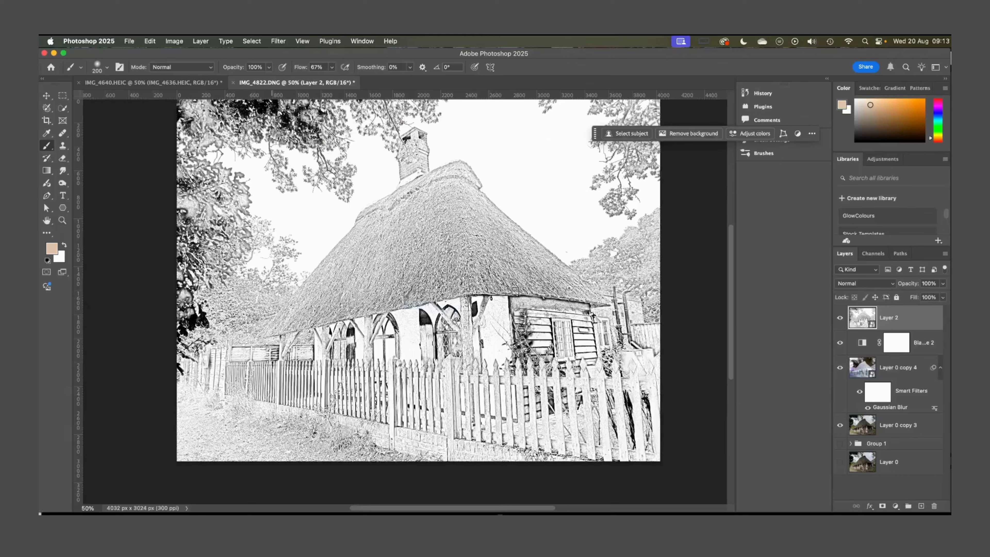
drag(491, 296, 463, 298)
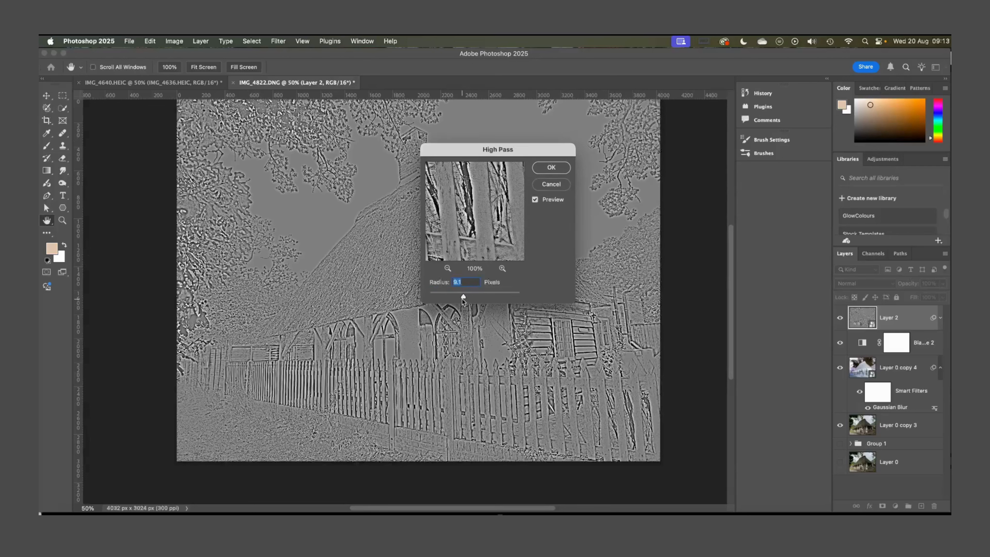
drag(464, 298, 480, 298)
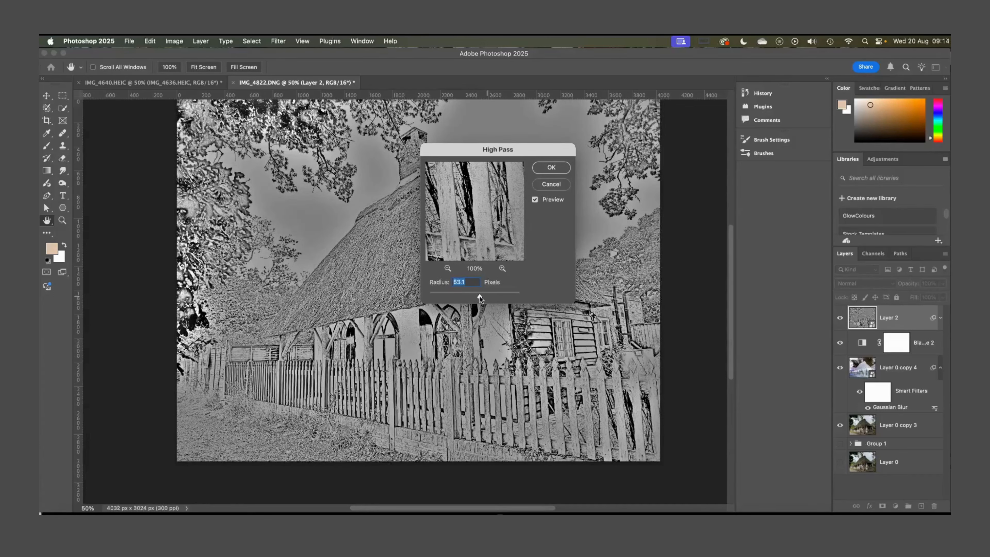
click(552, 169)
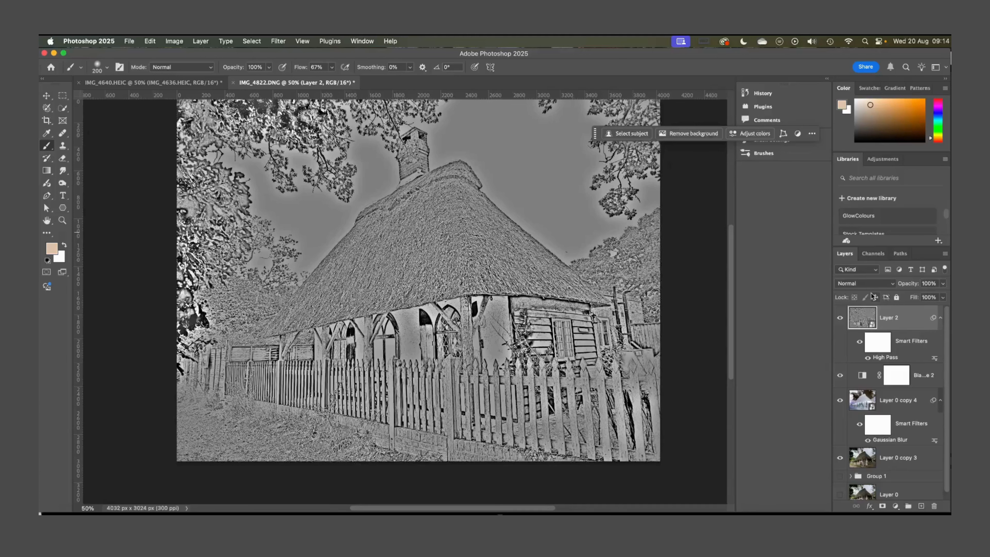
Try Overlay and settle on Soft Light as the High Pass layer's blend mode, comparing the image with that layer hidden and shown
click(855, 283)
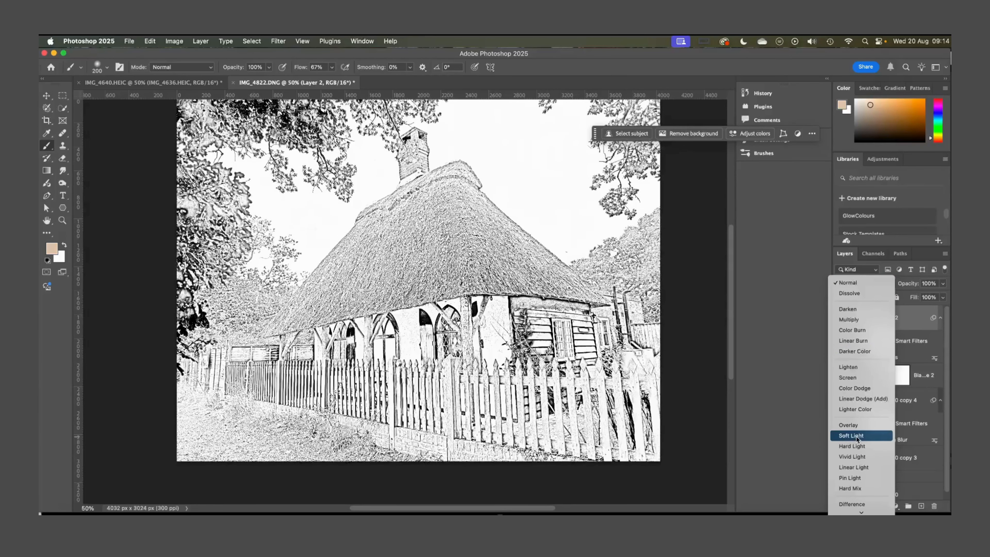
click(857, 427)
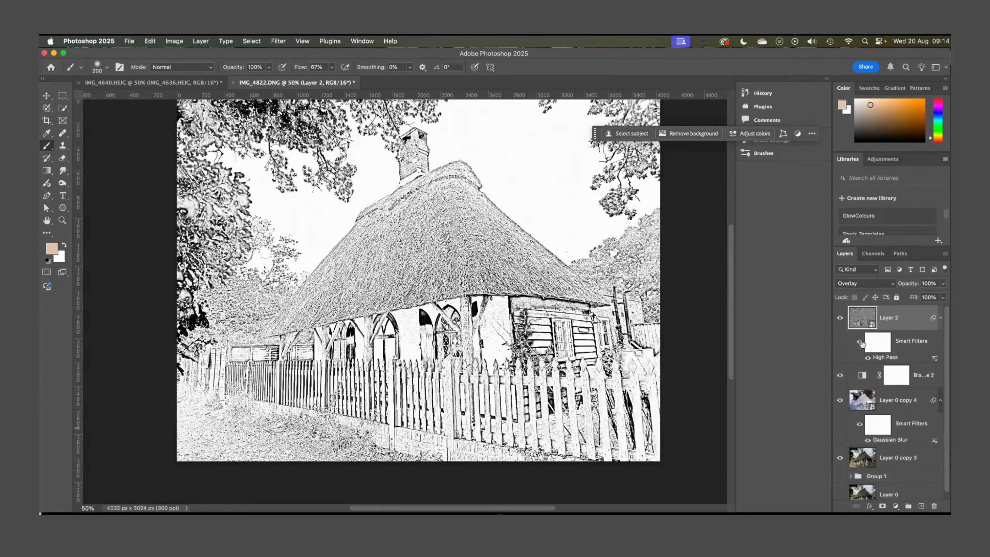
click(860, 283)
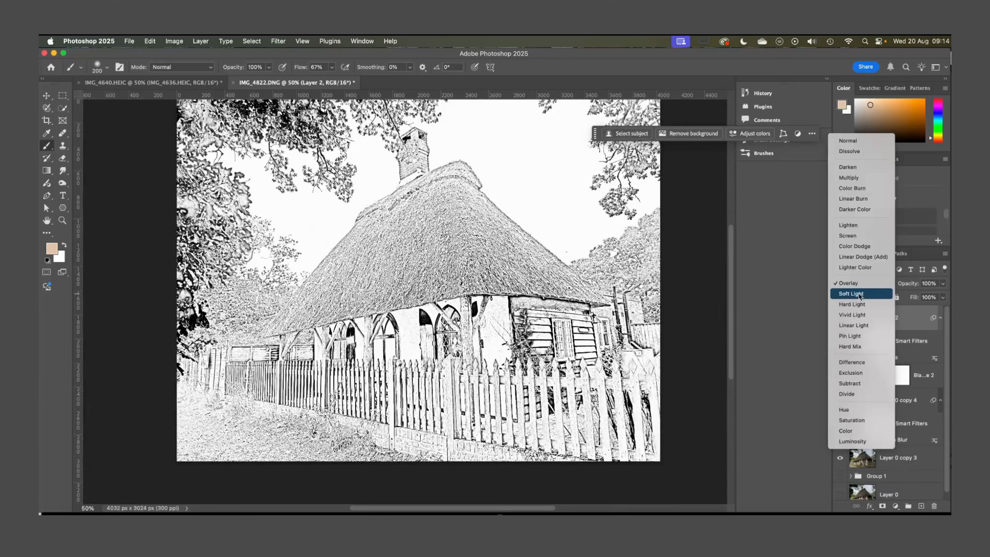
click(859, 293)
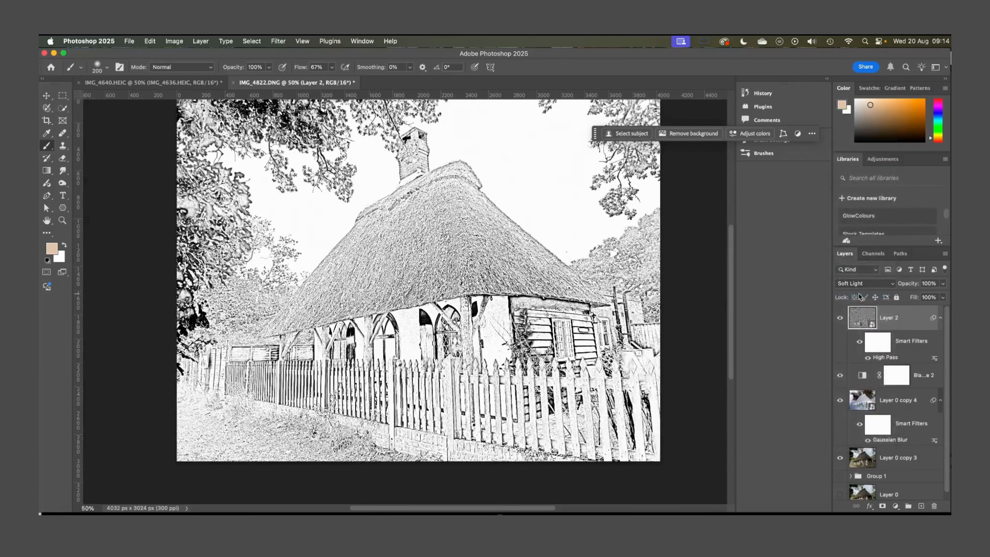
click(840, 319)
click(840, 319)
click(840, 319)
click(840, 319)
Add a Levels adjustment layer above the High Pass layer, dock its floating properties beside the canvas and open its settings
click(896, 506)
click(913, 411)
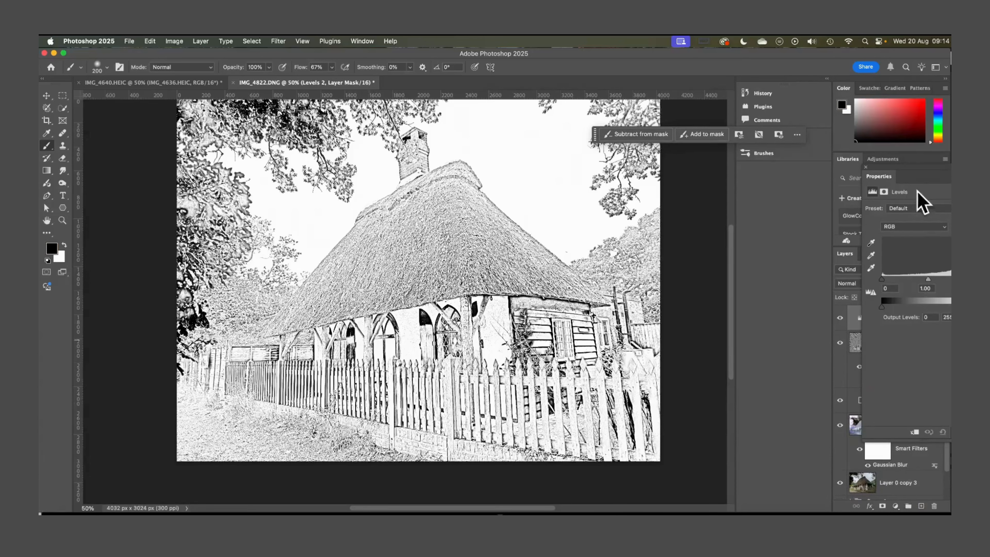
drag(920, 176, 764, 181)
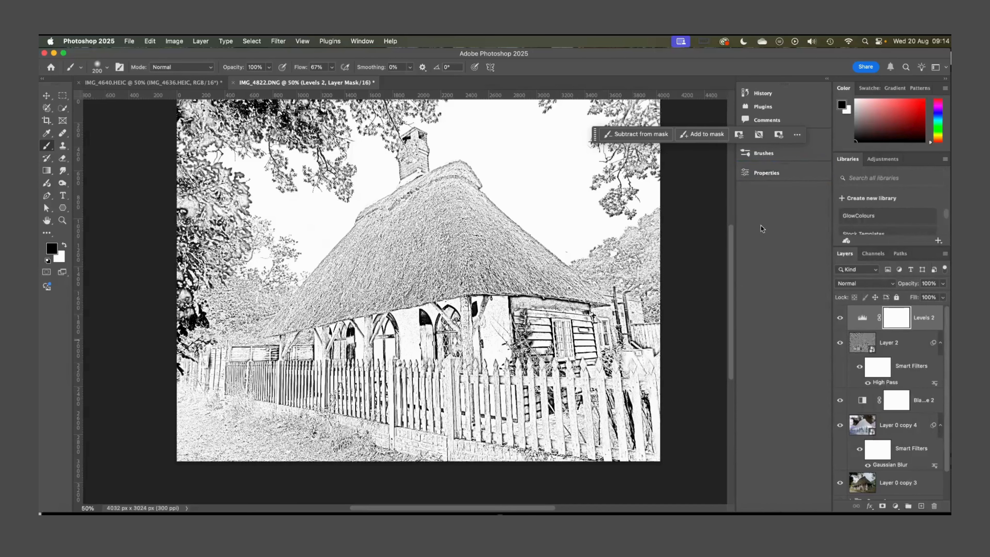
click(764, 172)
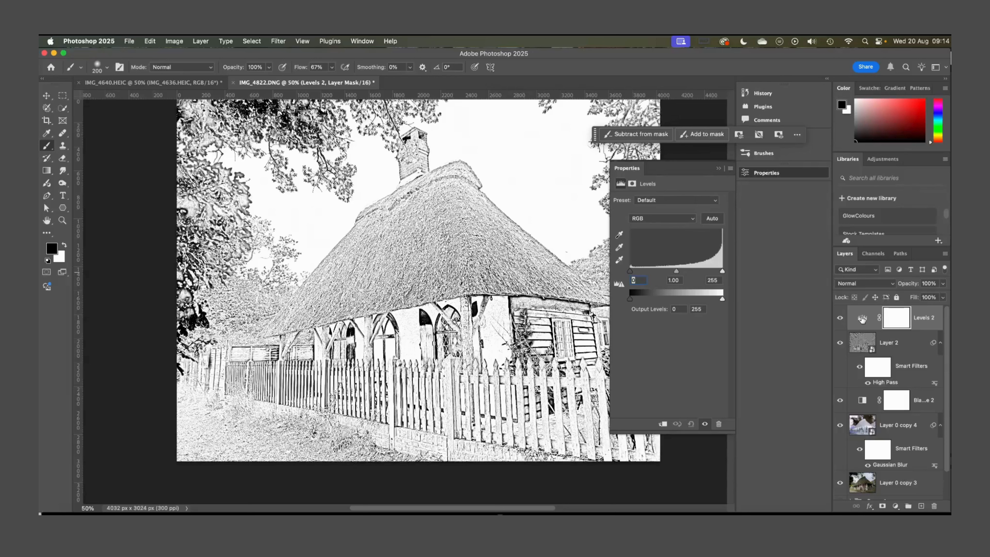
click(862, 319)
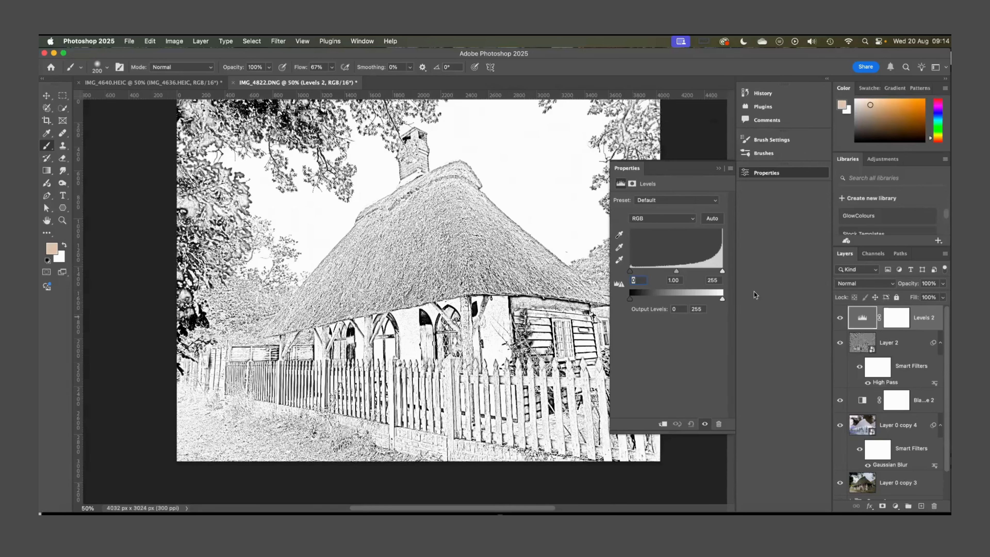
Set the Levels adjustment's input black point to 128 and midtones to 2.55, keeping the white point at 255
drag(630, 271, 725, 299)
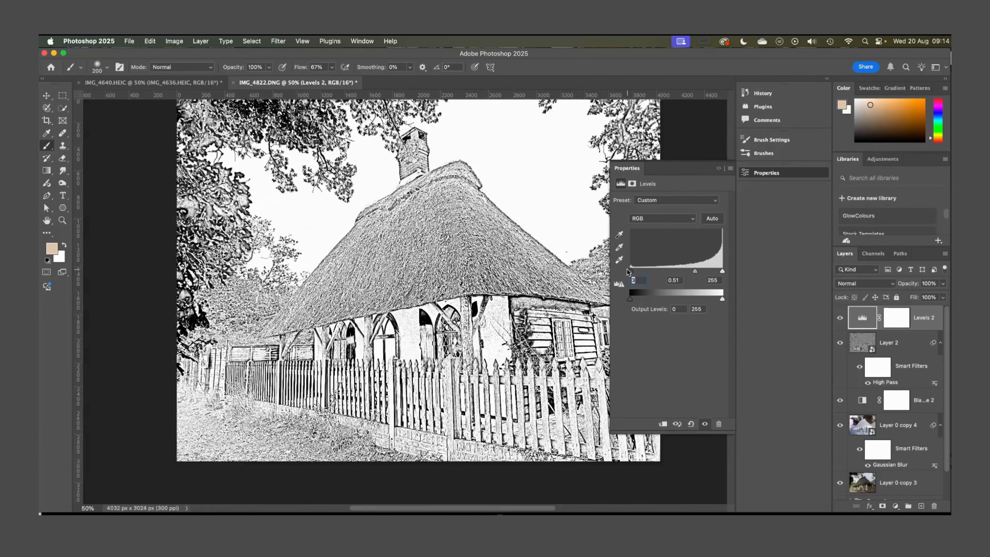
drag(628, 271, 657, 272)
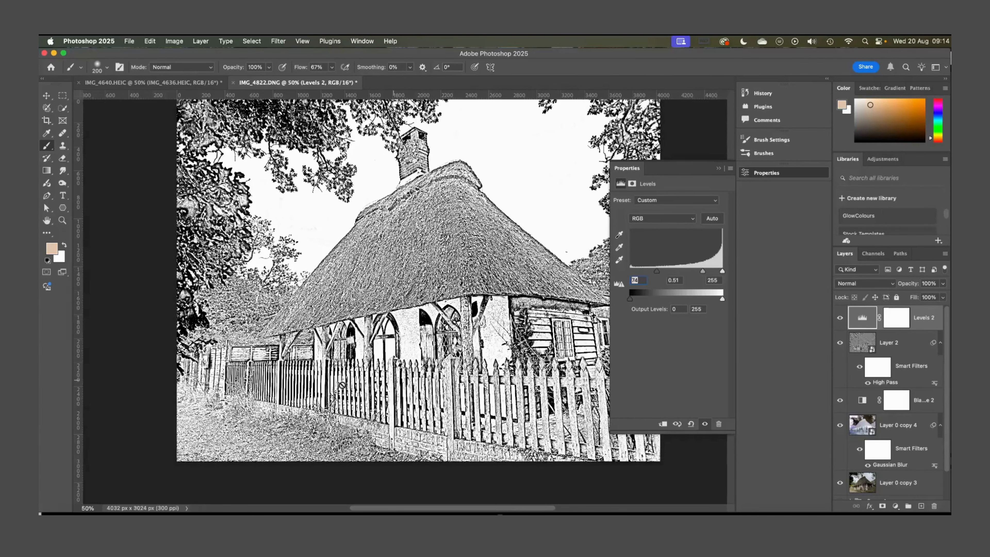
drag(659, 270, 687, 272)
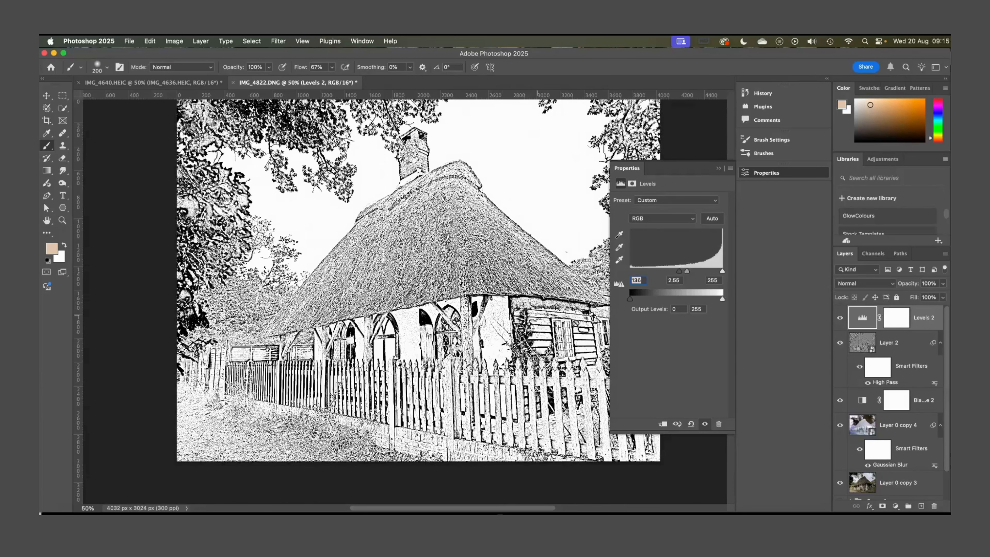
drag(679, 272, 677, 274)
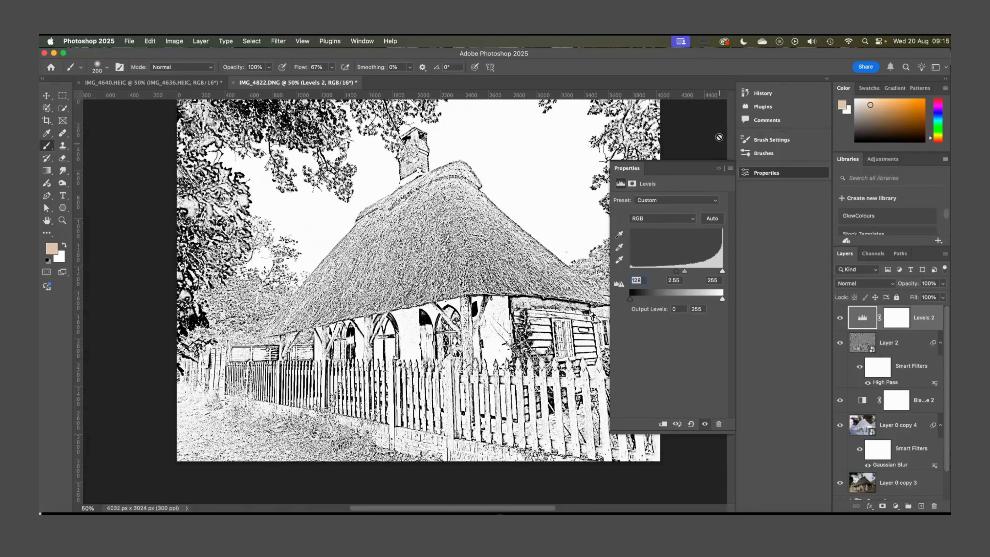
click(719, 171)
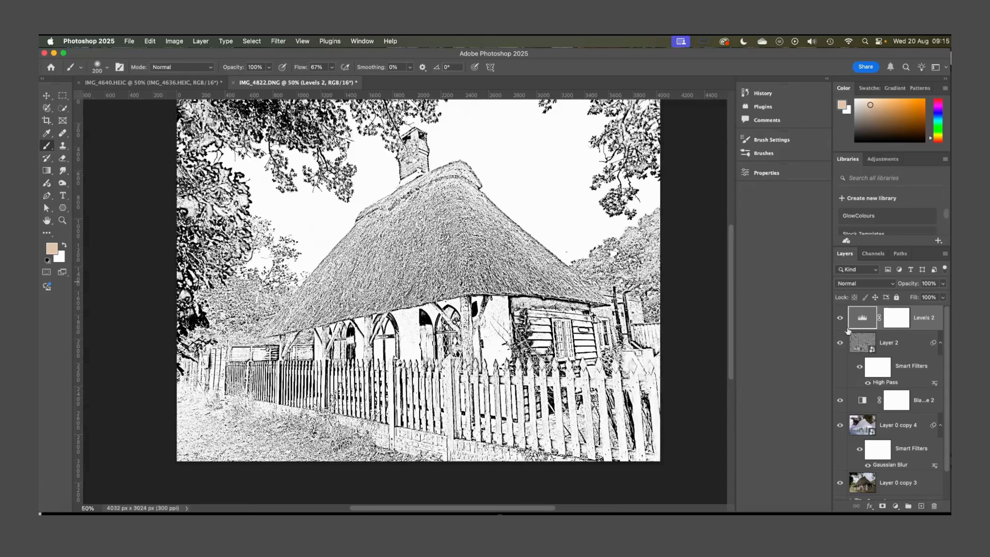
Change the Gaussian Blur smart filter's radius to 8.2 pixels and reselect the Levels layer at the top of the stack
double_click(889, 465)
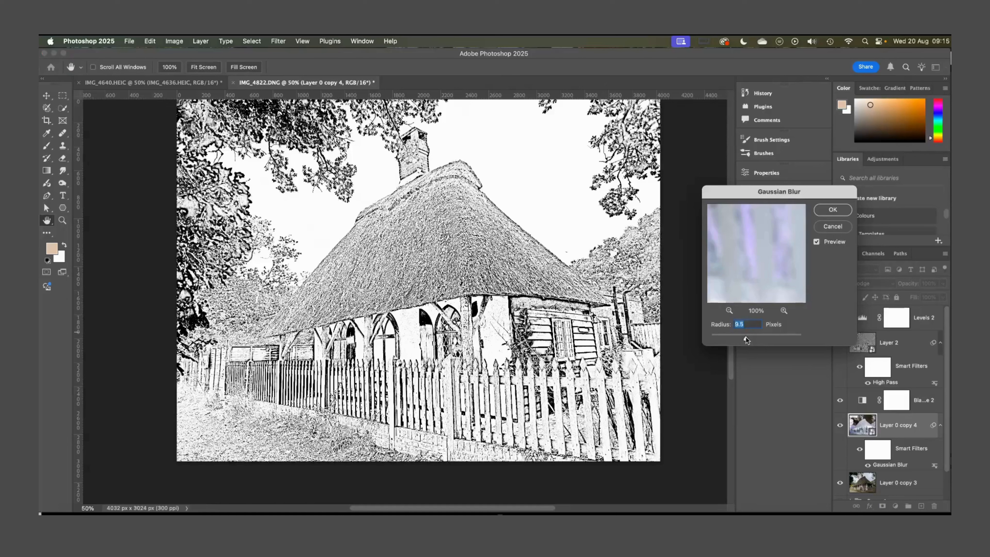
mouse_move(745, 338)
mouse_down()
mouse_move(726, 336)
mouse_move(746, 338)
mouse_up()
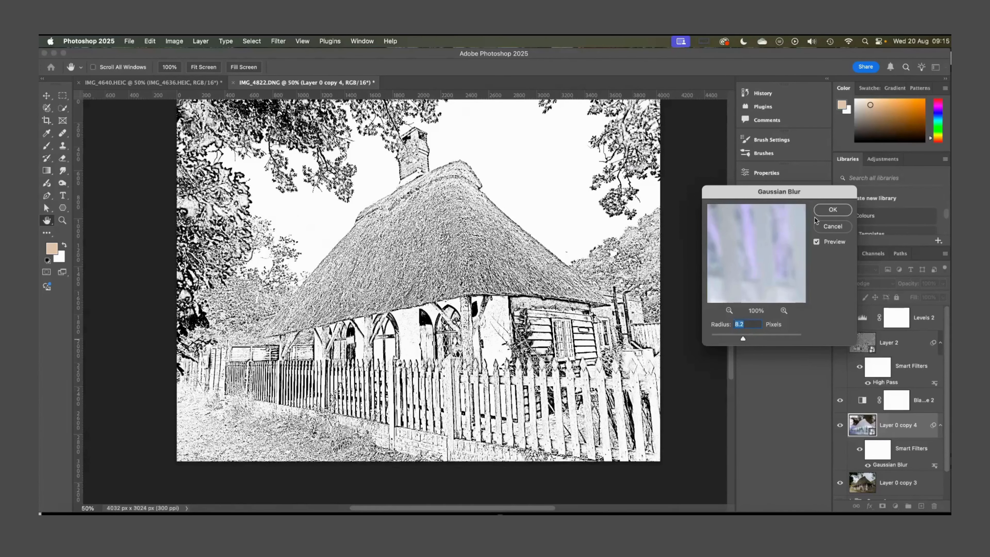
click(832, 210)
key(alt+period)
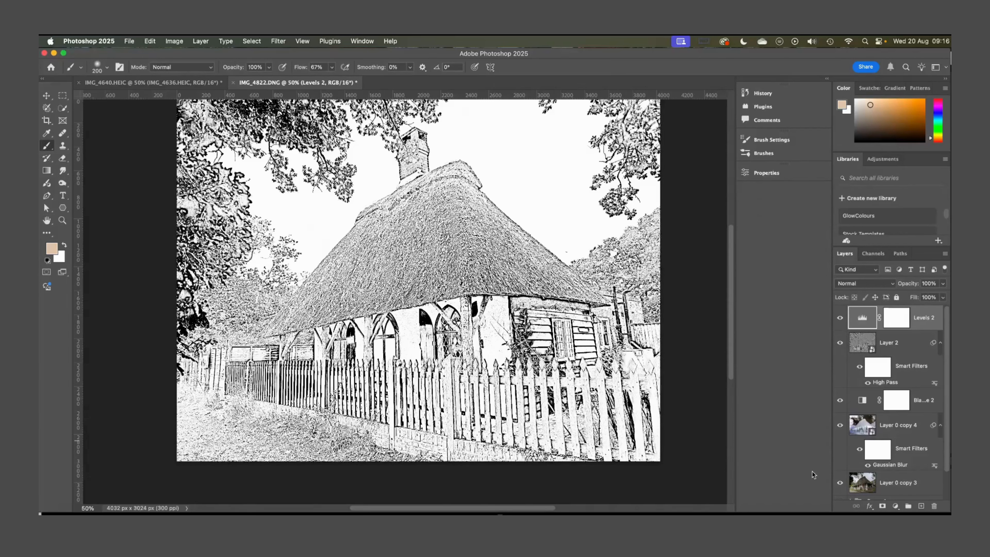